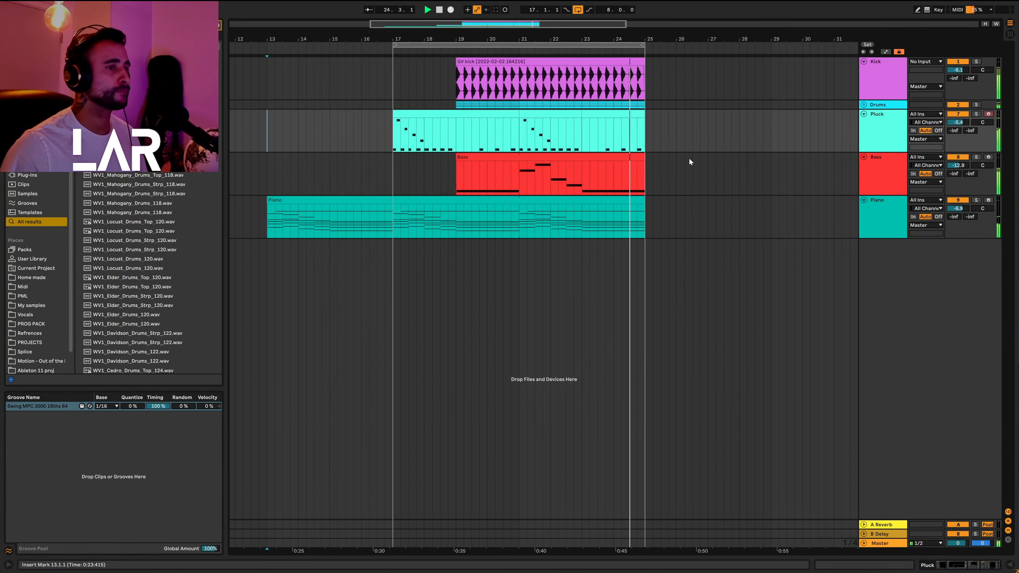
Stop playback and examine the MIDI notes of the first Pluck clip.
{"action": "key", "text": "space"}
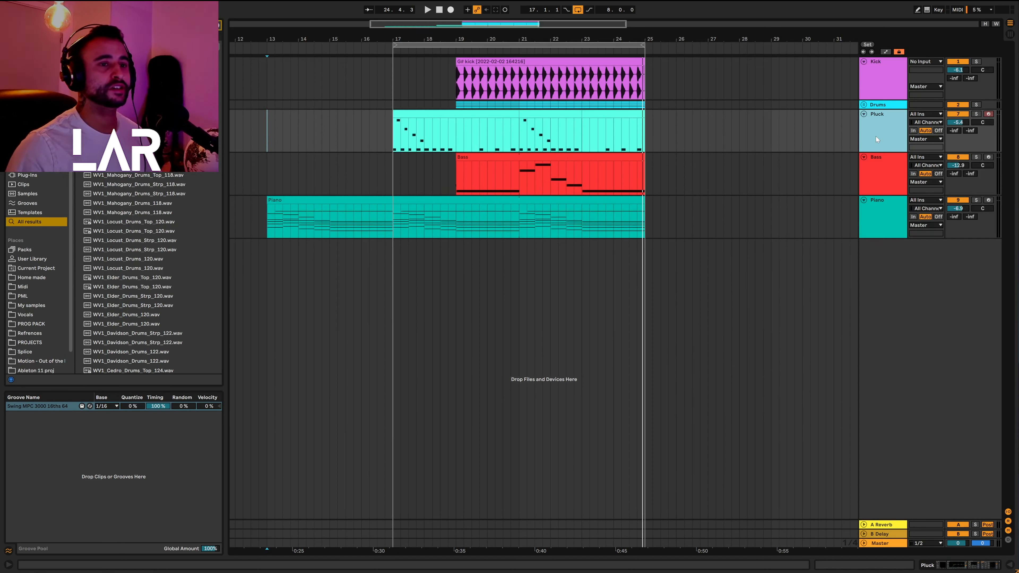
{"action": "double_click", "coordinate": [446, 126]}
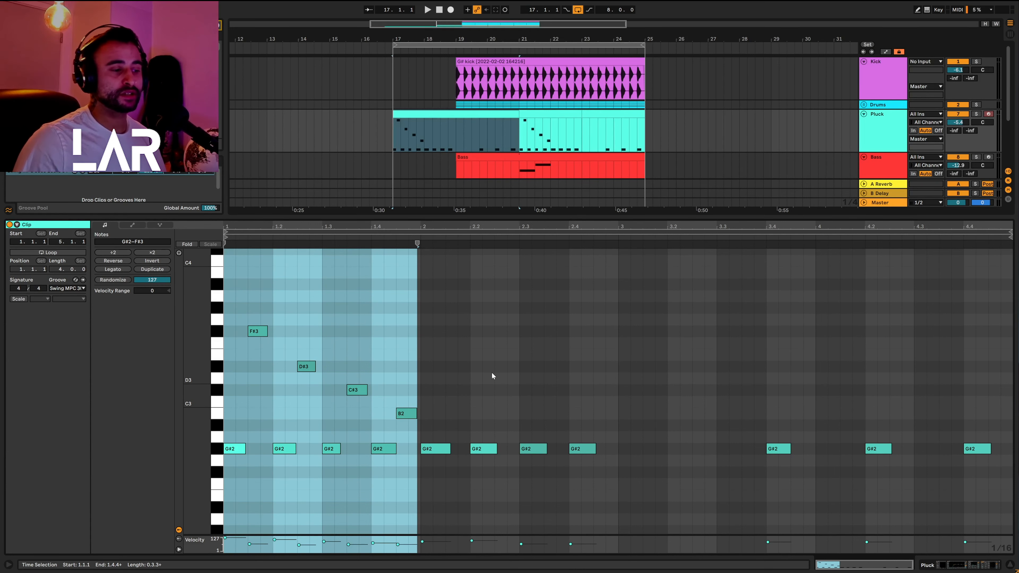
{"action": "left_click", "coordinate": [1010, 565]}
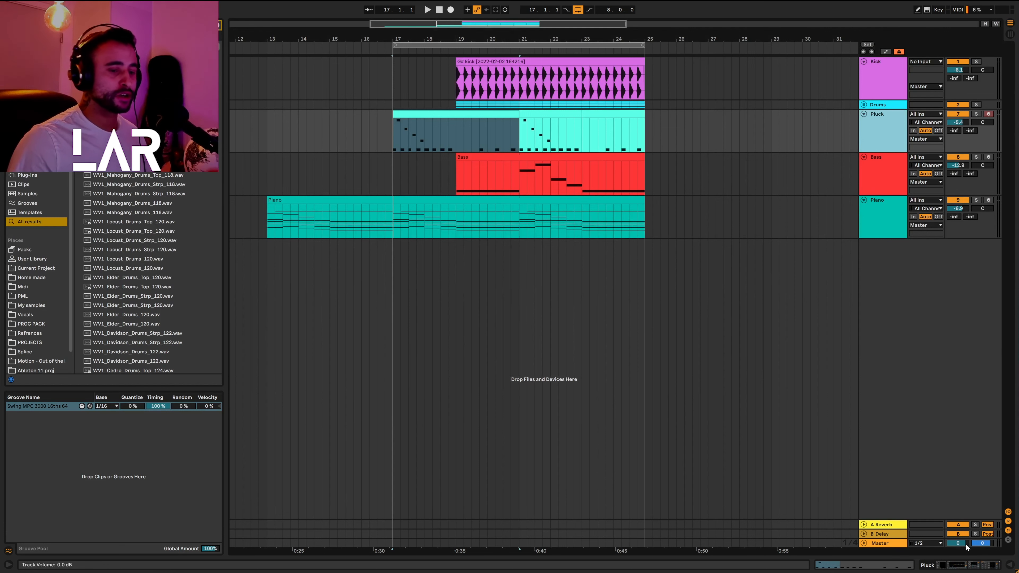
Open the Pluck track's Diva synth, look through its presets, and return to its main controls.
{"action": "left_click", "coordinate": [963, 566]}
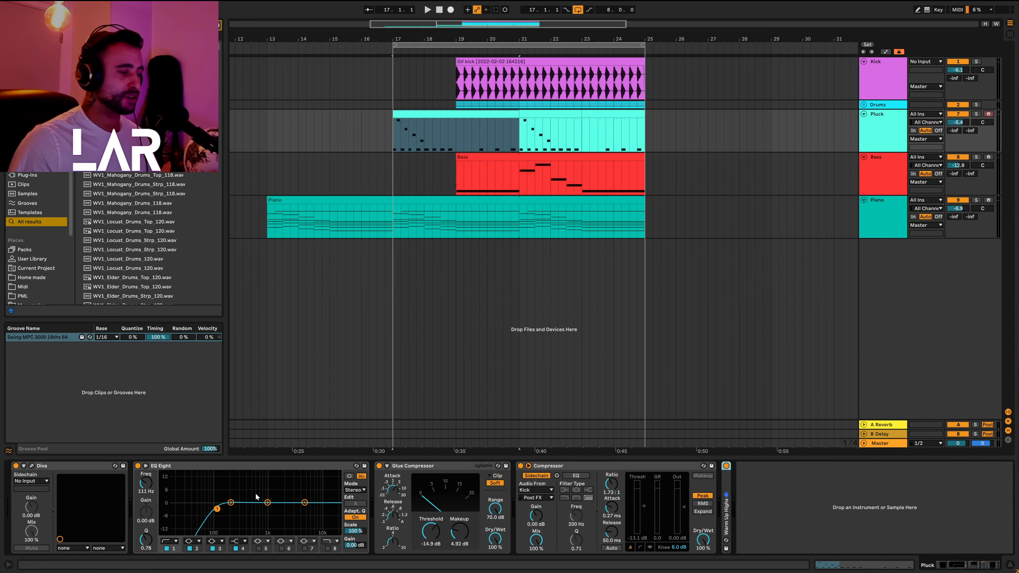
{"action": "left_click", "coordinate": [32, 466]}
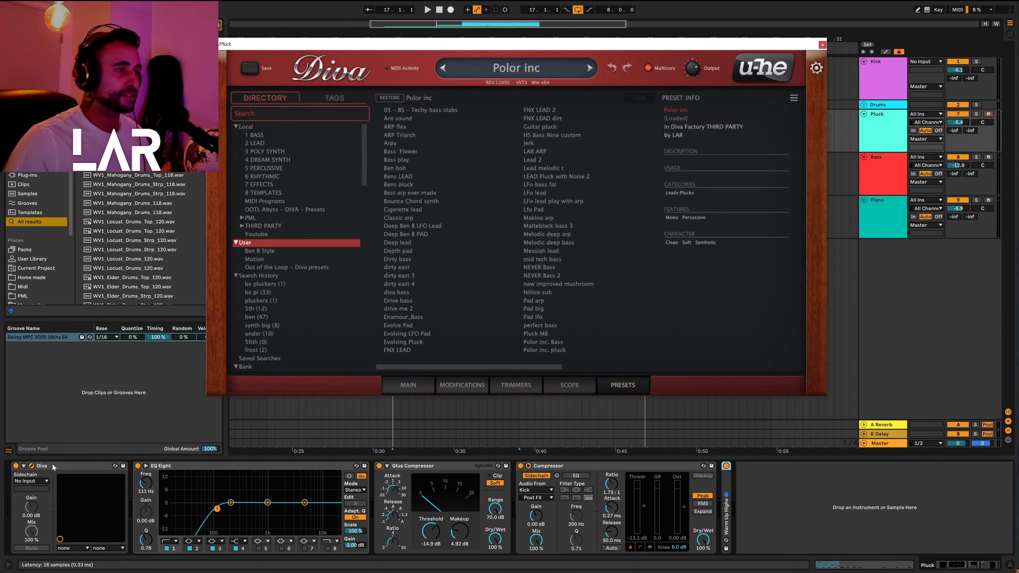
{"action": "left_click", "coordinate": [408, 385]}
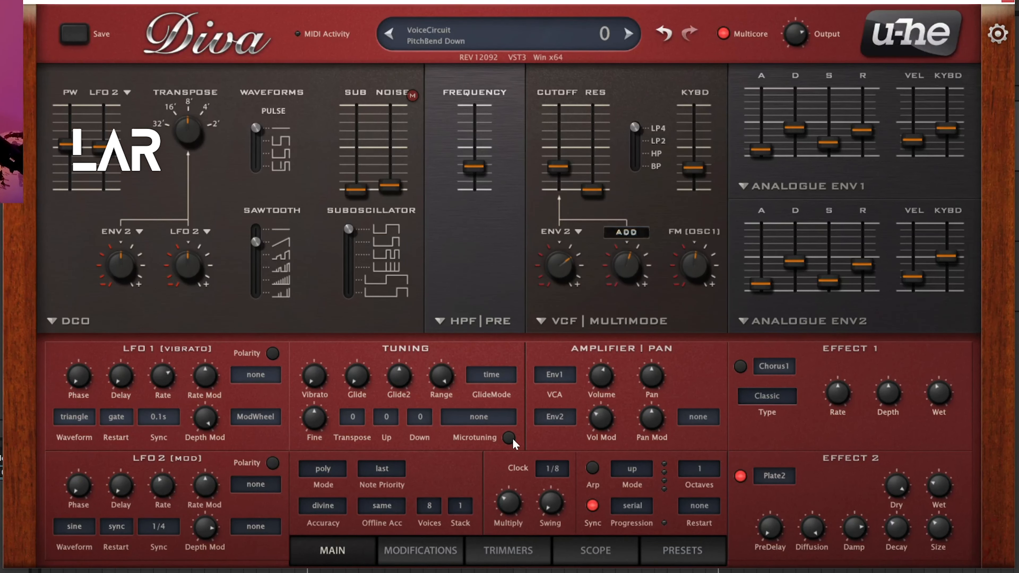
{"action": "left_click", "coordinate": [689, 556]}
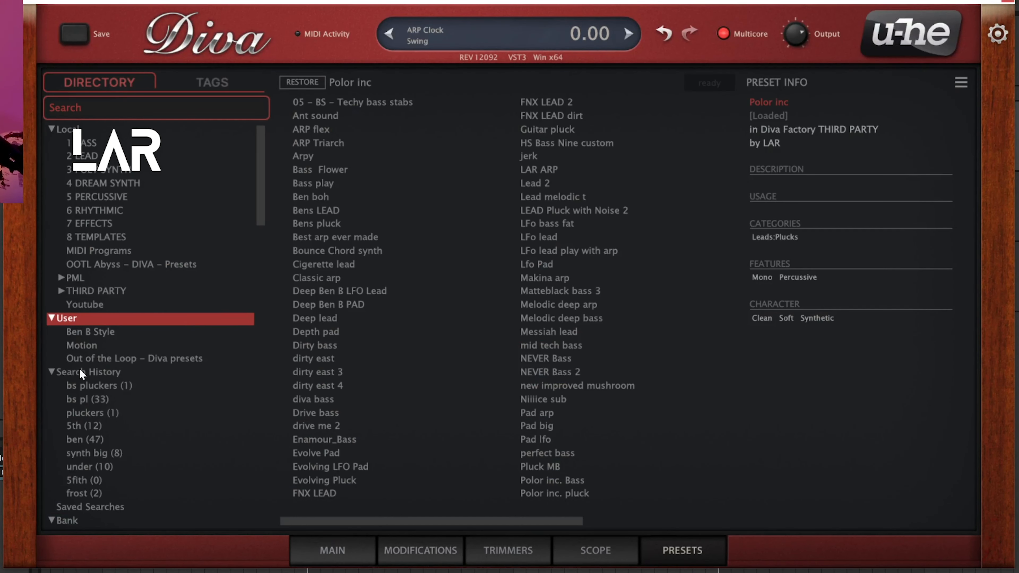
{"action": "left_click", "coordinate": [346, 552]}
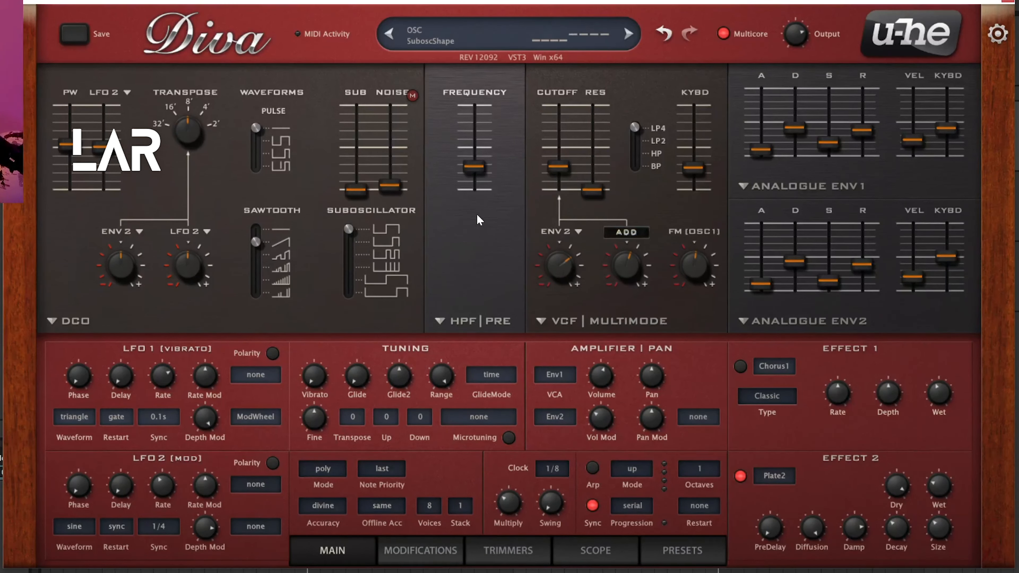
Raise the attack of Analogue Env2 slightly above its minimum on the Pluck synth.
{"action": "mouse_move", "coordinate": [627, 262]}
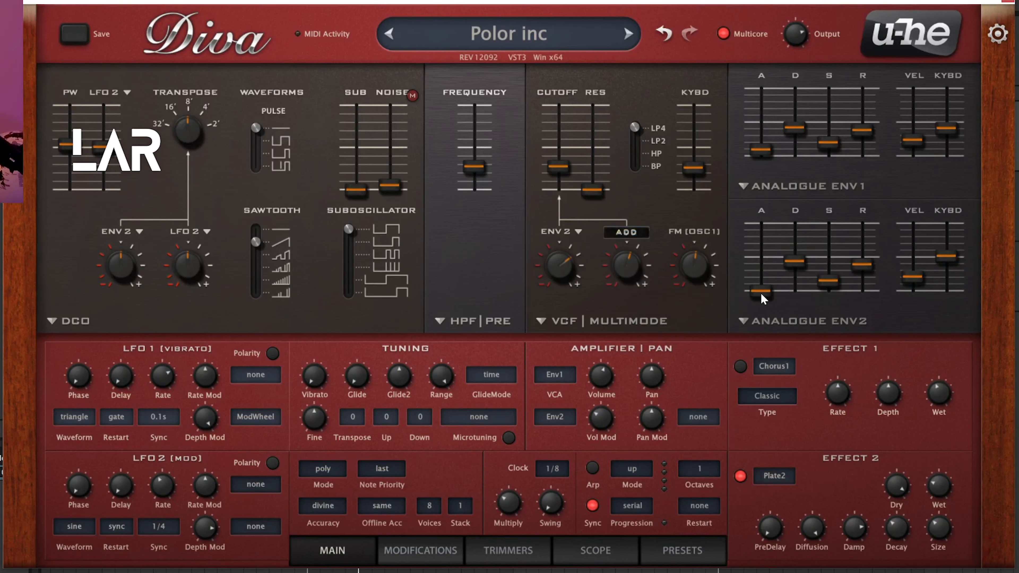
{"action": "left_click_drag", "start_coordinate": [760, 292], "coordinate": [765, 282]}
{"action": "mouse_move", "coordinate": [830, 286]}
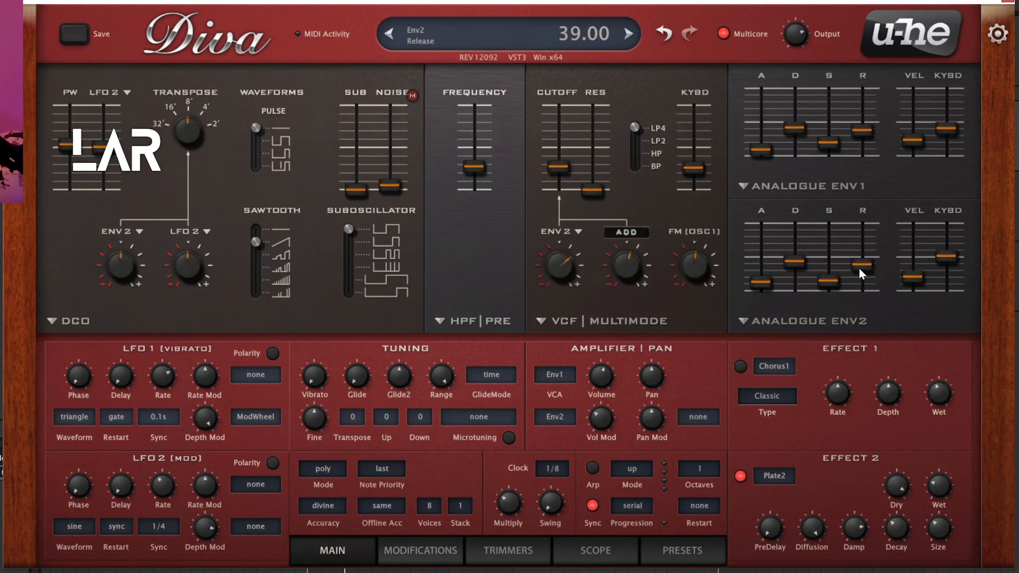
Try Analogue Env2 with sustain and release at minimum, and undo both changes.
{"action": "left_click_drag", "start_coordinate": [829, 282], "coordinate": [855, 355]}
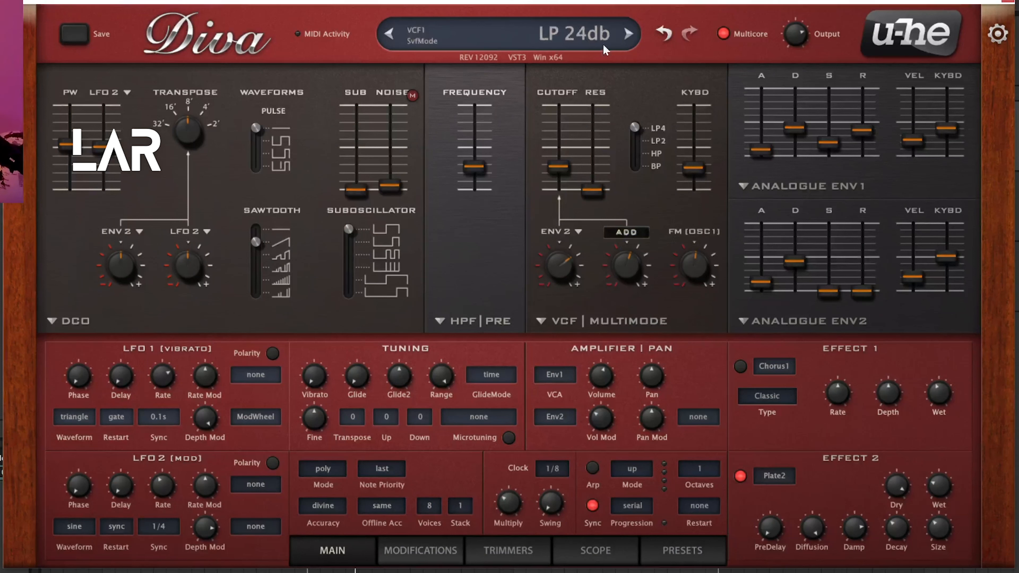
{"action": "left_click", "coordinate": [664, 34]}
{"action": "left_click", "coordinate": [665, 34]}
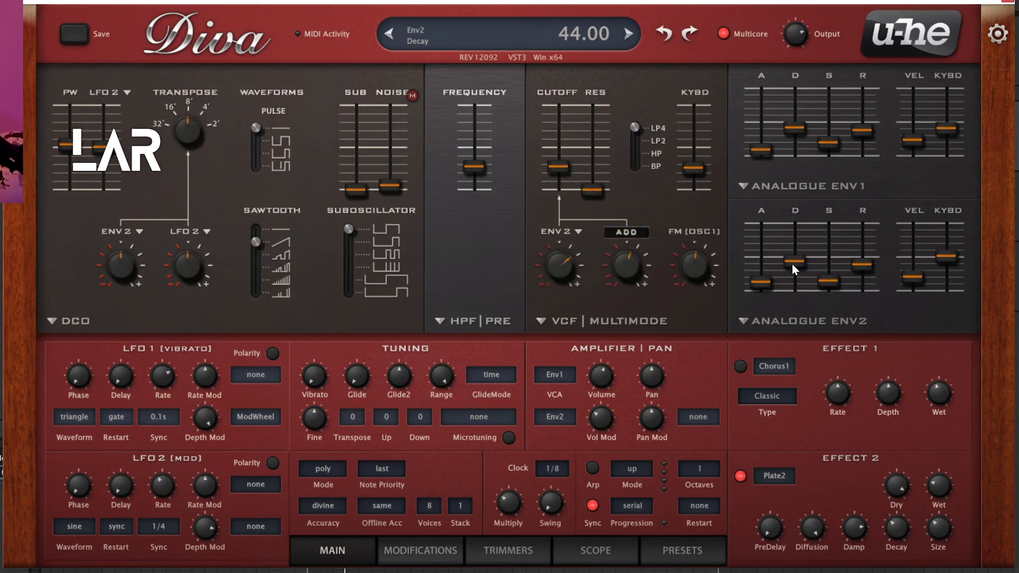
Fine-tune the decay of Analogue Env2 and check its velocity amount against the Env1 settings.
{"action": "left_click_drag", "start_coordinate": [793, 264], "coordinate": [790, 264]}
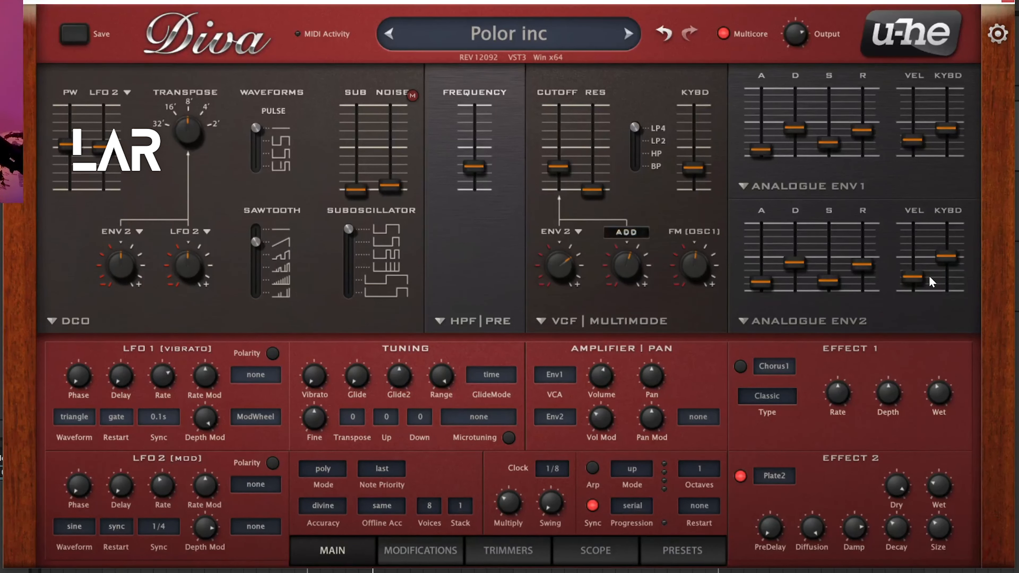
{"action": "mouse_move", "coordinate": [928, 281]}
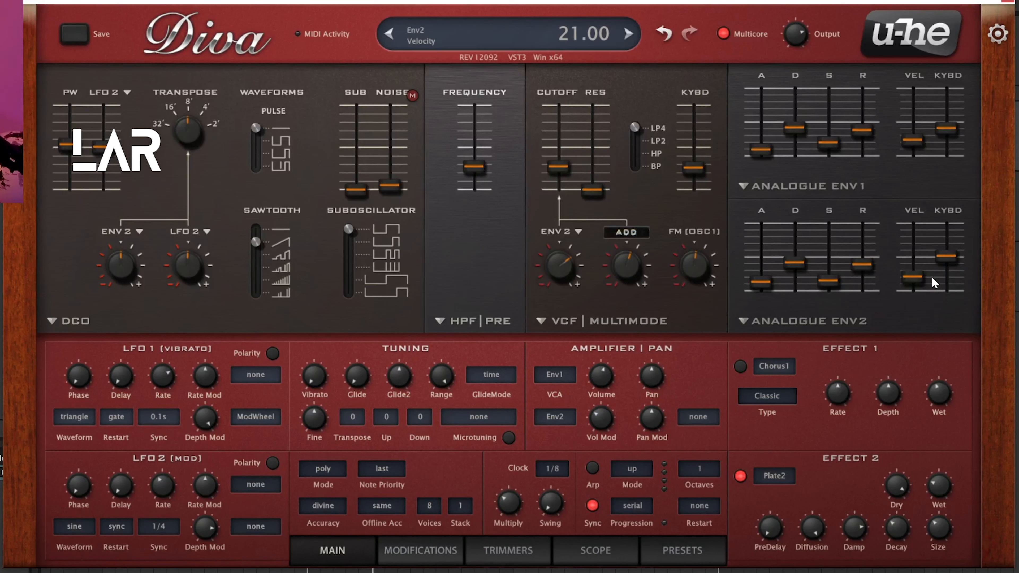
{"action": "mouse_move", "coordinate": [689, 156]}
{"action": "mouse_move", "coordinate": [764, 140]}
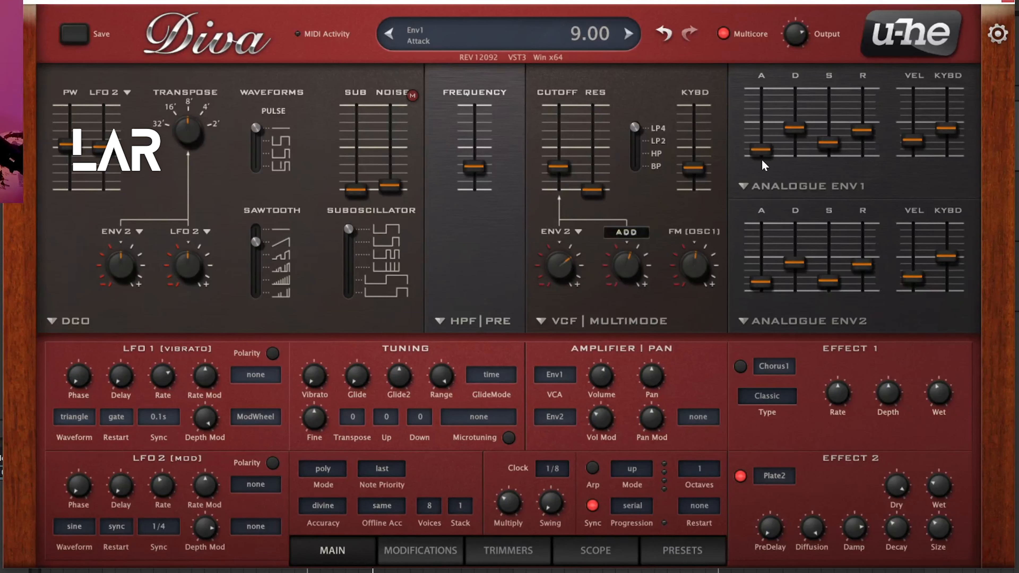
{"action": "mouse_move", "coordinate": [868, 287]}
{"action": "mouse_move", "coordinate": [840, 281]}
Try the filter cutoff with Env2 modulation turned down to zero, and restore the modulation depth.
{"action": "mouse_move", "coordinate": [556, 257]}
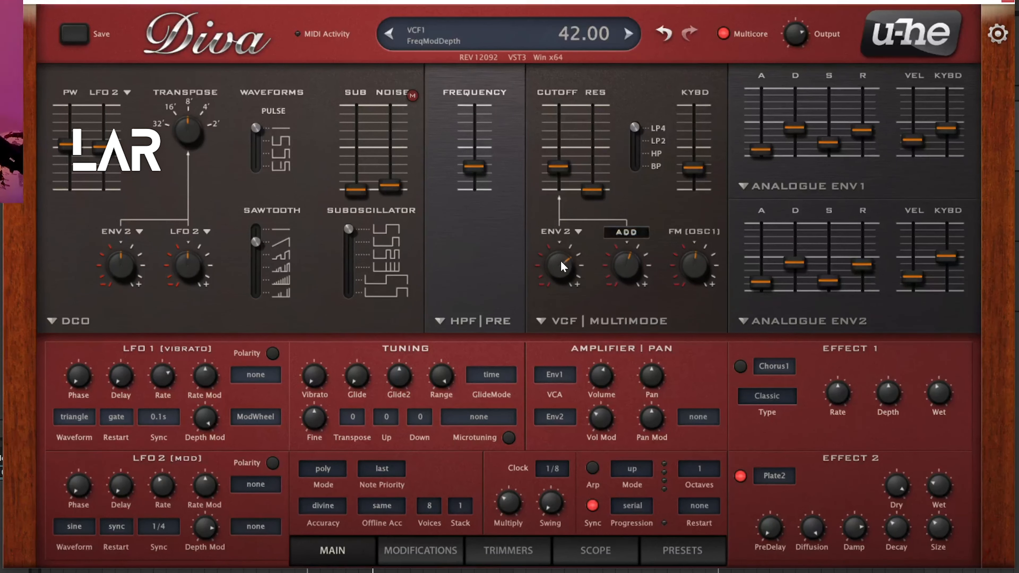
{"action": "left_click_drag", "start_coordinate": [560, 260], "coordinate": [563, 278]}
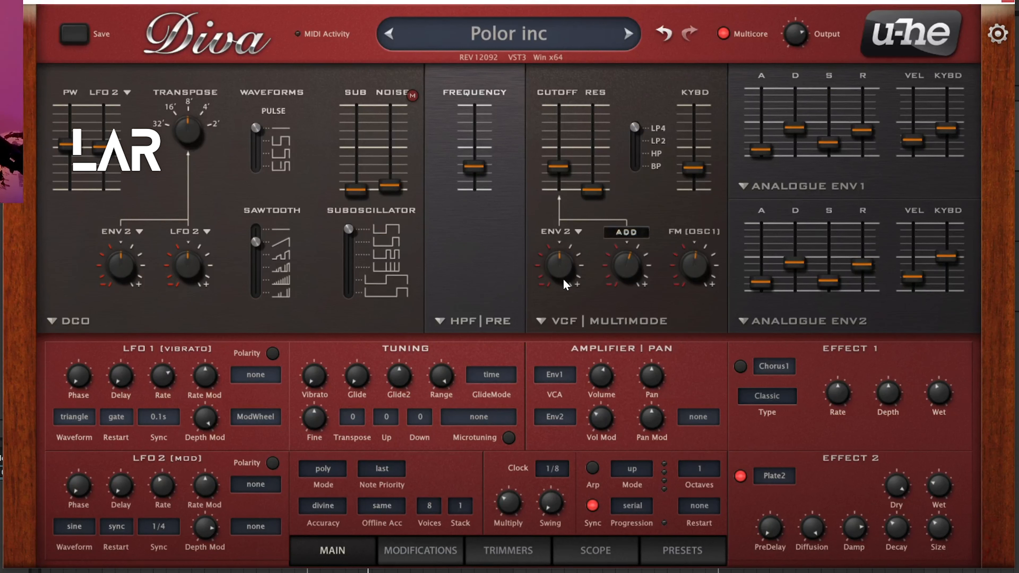
{"action": "left_click_drag", "start_coordinate": [560, 275], "coordinate": [557, 249]}
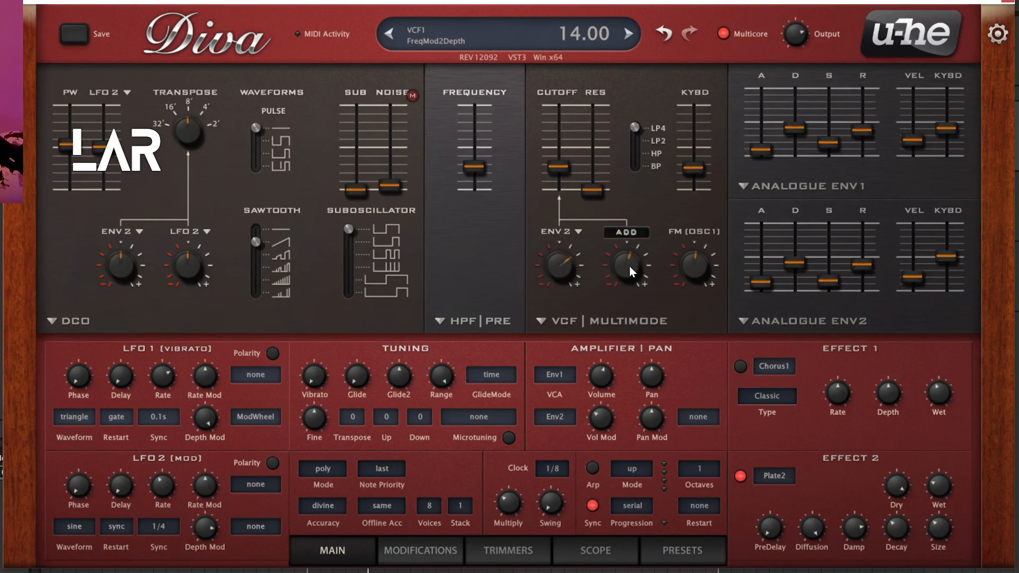
Show the modulation routings and sweep the filter cutoff's ADD modulation depth down and up, returning it to its starting amount.
{"action": "left_click", "coordinate": [431, 552]}
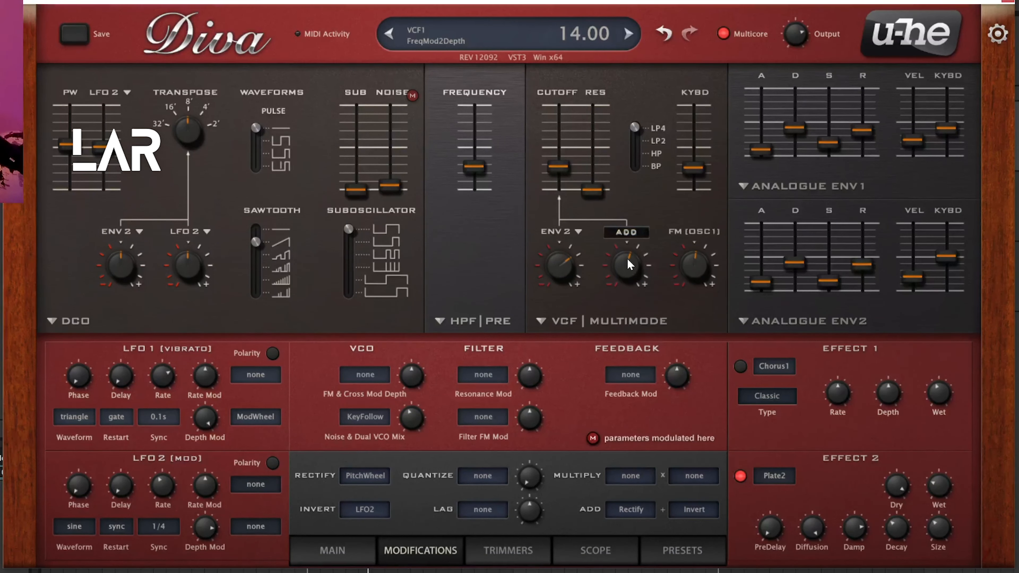
{"action": "left_click_drag", "start_coordinate": [628, 259], "coordinate": [630, 264]}
{"action": "left_click_drag", "start_coordinate": [627, 268], "coordinate": [627, 256]}
{"action": "left_click_drag", "start_coordinate": [625, 263], "coordinate": [621, 230]}
{"action": "mouse_move", "coordinate": [622, 270]}
{"action": "left_mouse_down"}
{"action": "mouse_move", "coordinate": [625, 297]}
{"action": "mouse_move", "coordinate": [624, 288]}
{"action": "left_mouse_up"}
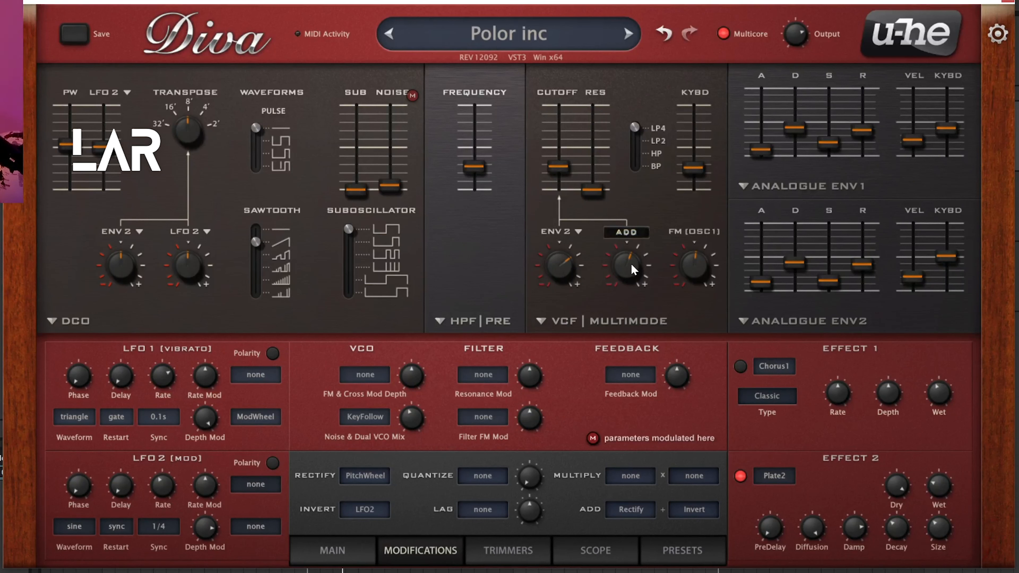
Return to the main controls and adjust the wet amount of the Plate2 reverb.
{"action": "left_click", "coordinate": [343, 549]}
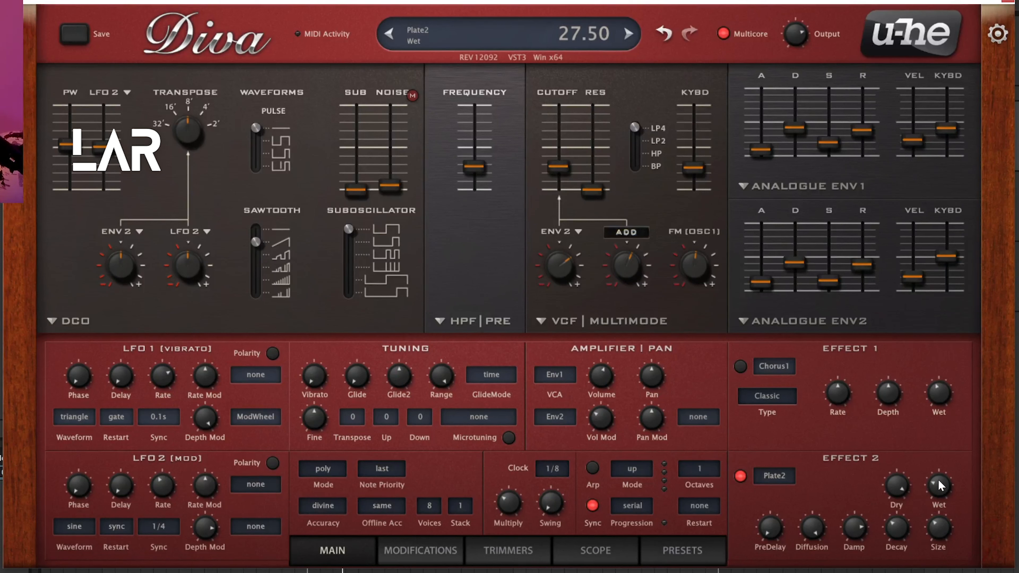
{"action": "mouse_move", "coordinate": [938, 479]}
{"action": "left_mouse_down"}
{"action": "mouse_move", "coordinate": [936, 422]}
{"action": "mouse_move", "coordinate": [935, 484]}
{"action": "left_mouse_up"}
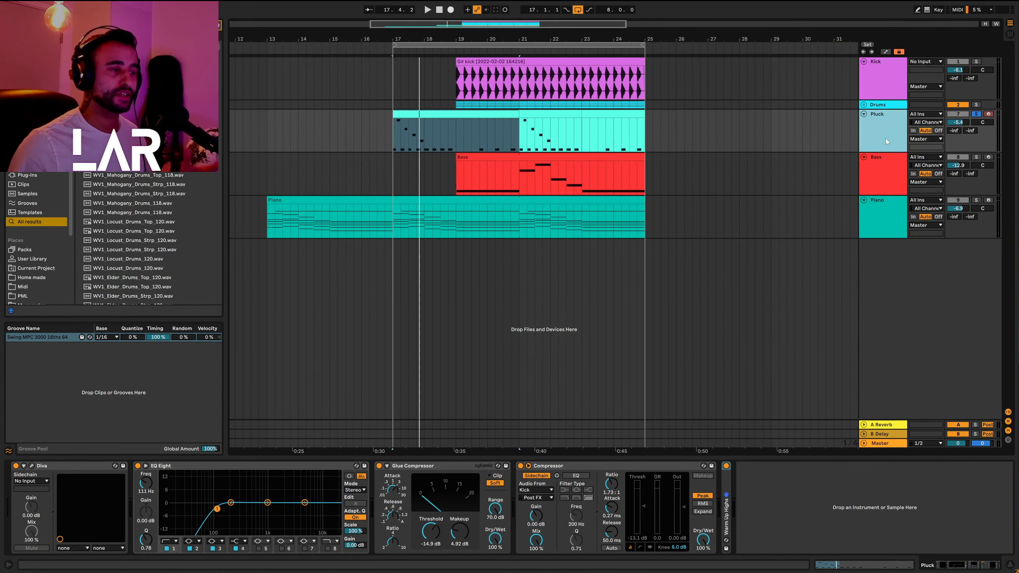
Set the playback start to bar 19, open the Bass track's Diva main controls, and adjust the filter cutoff slightly.
{"action": "left_click", "coordinate": [878, 185]}
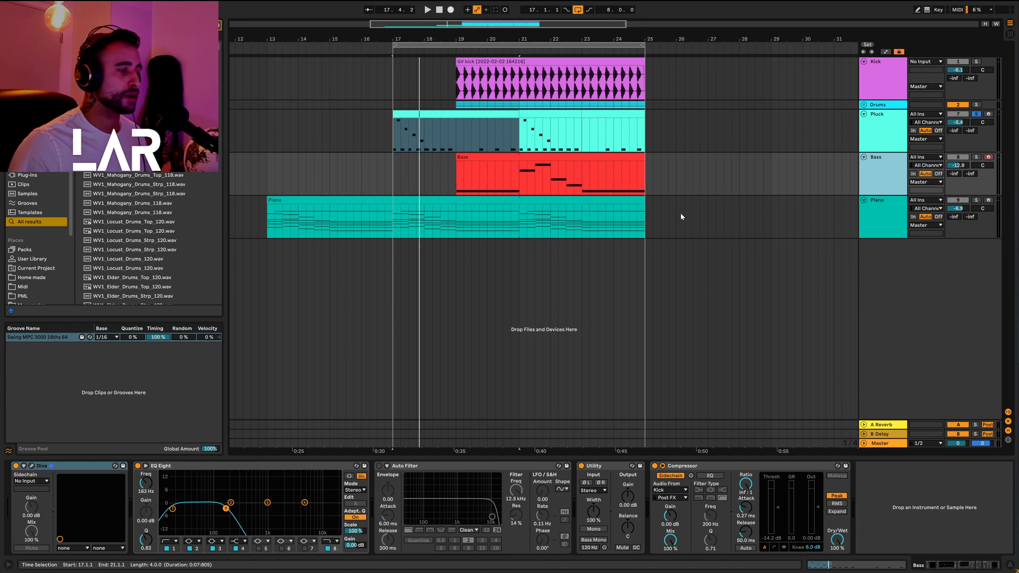
{"action": "left_click", "coordinate": [456, 178]}
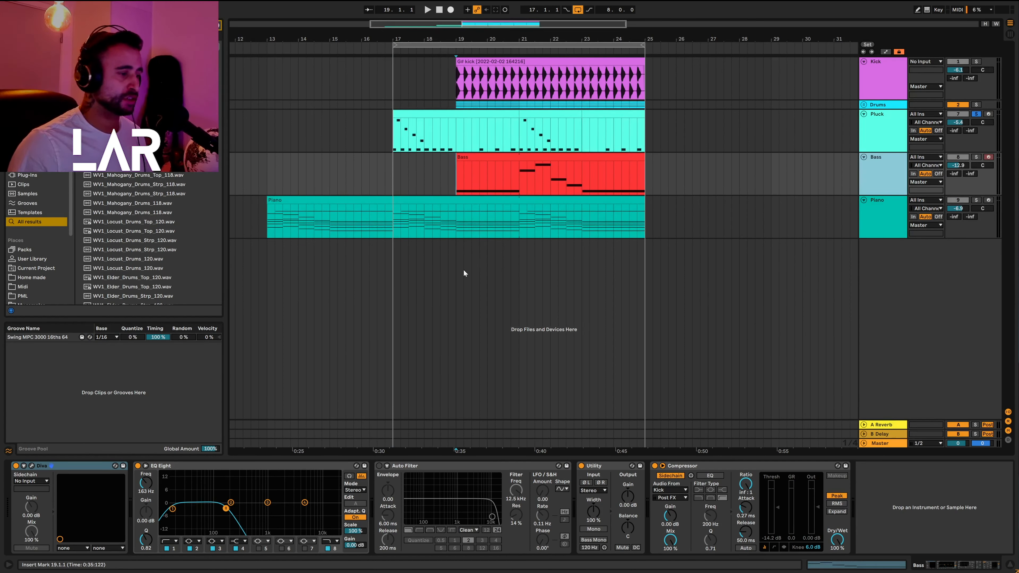
{"action": "left_click", "coordinate": [31, 466]}
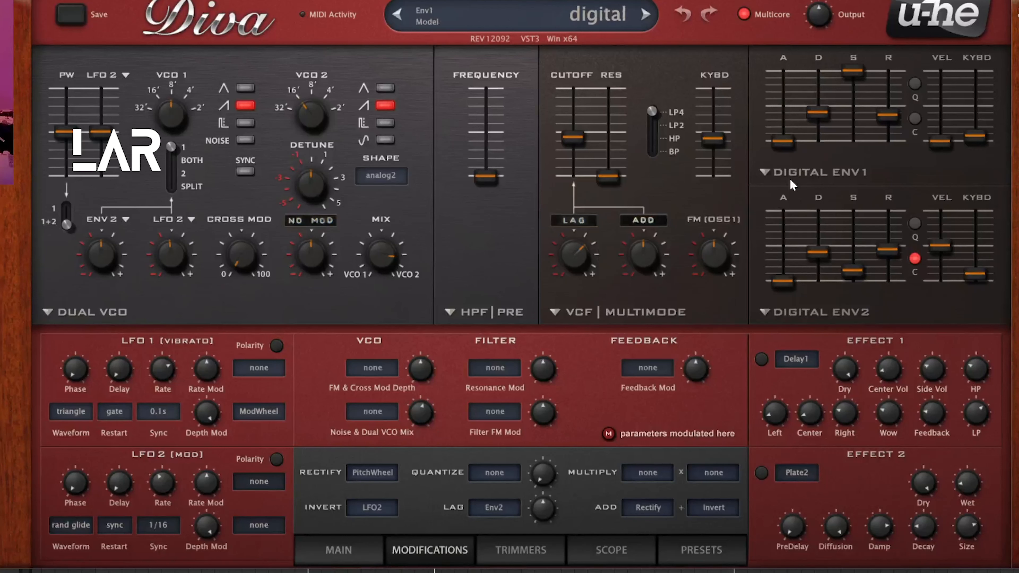
{"action": "left_click", "coordinate": [341, 551]}
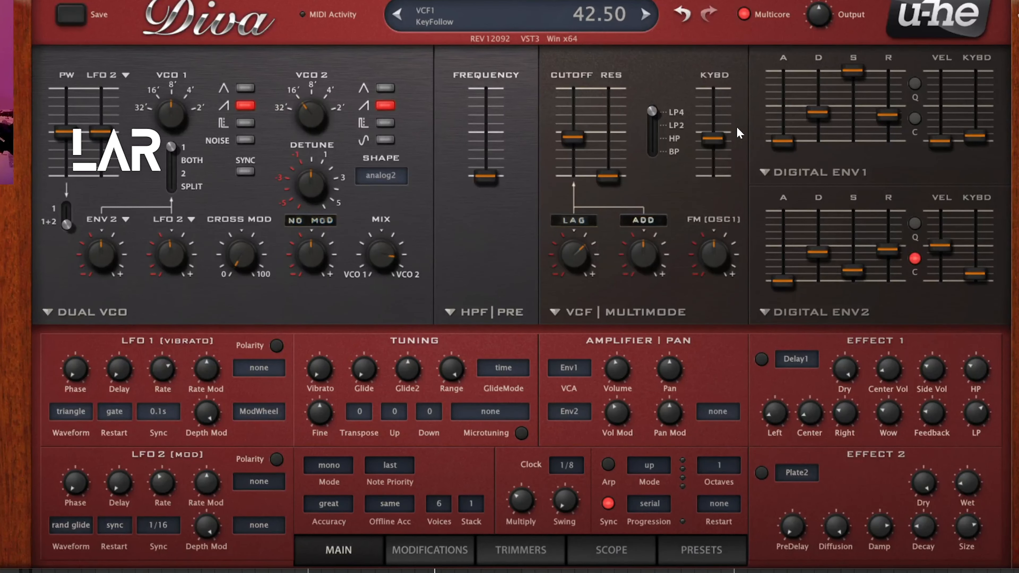
{"action": "mouse_move", "coordinate": [578, 136]}
{"action": "left_mouse_down"}
{"action": "mouse_move", "coordinate": [582, 89]}
{"action": "mouse_move", "coordinate": [570, 139]}
{"action": "left_mouse_up"}
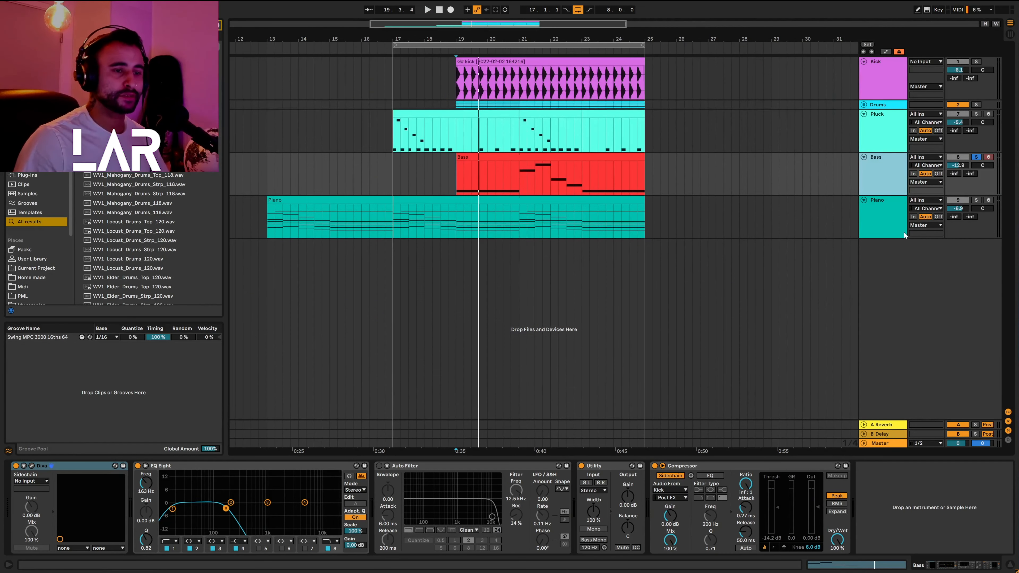
Solo the Piano track, set the playback start to bar 17, and select the whole Piano clip.
{"action": "left_click", "coordinate": [968, 202]}
{"action": "left_click", "coordinate": [976, 200]}
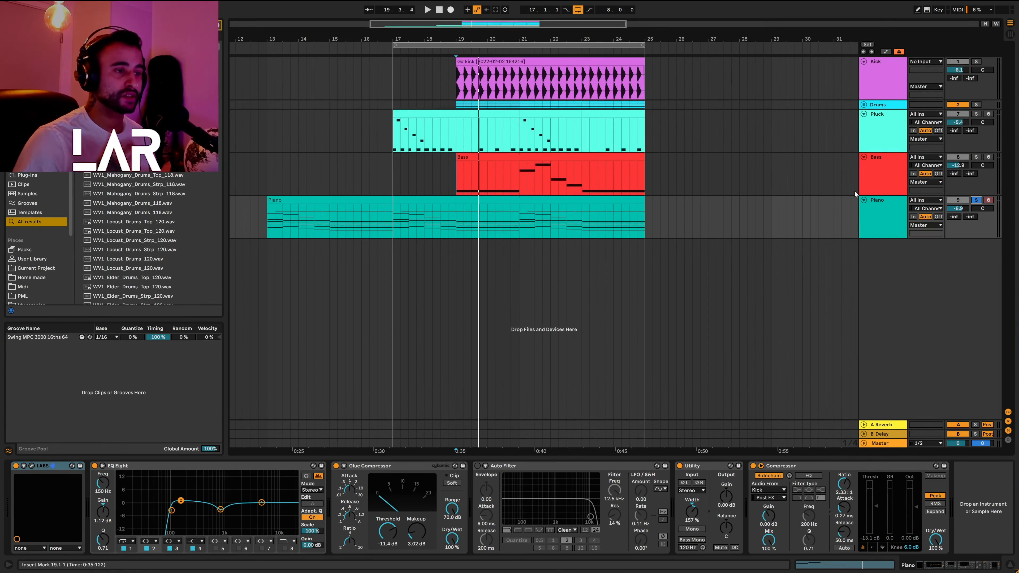
{"action": "left_click", "coordinate": [403, 222]}
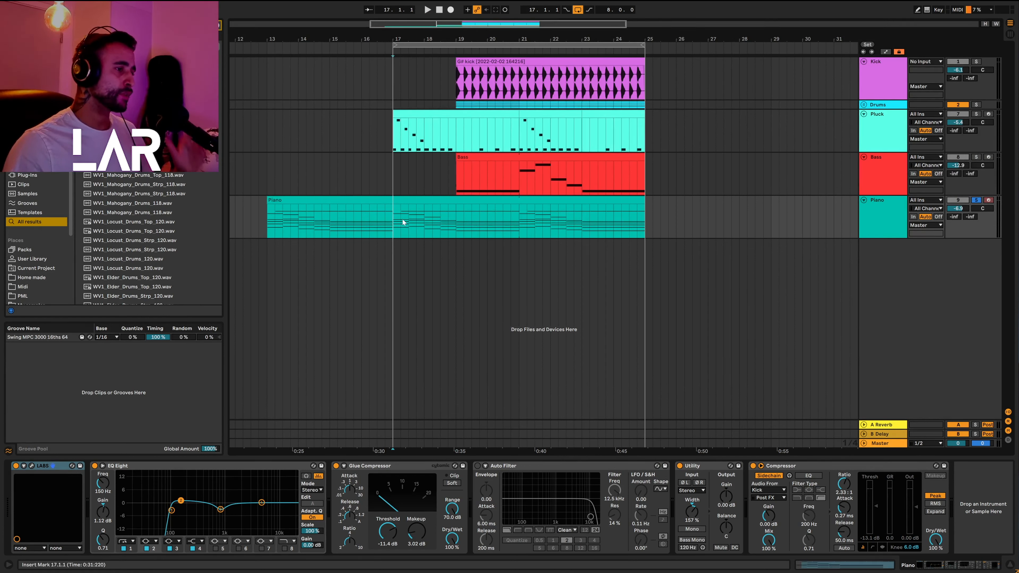
{"action": "left_click", "coordinate": [417, 198]}
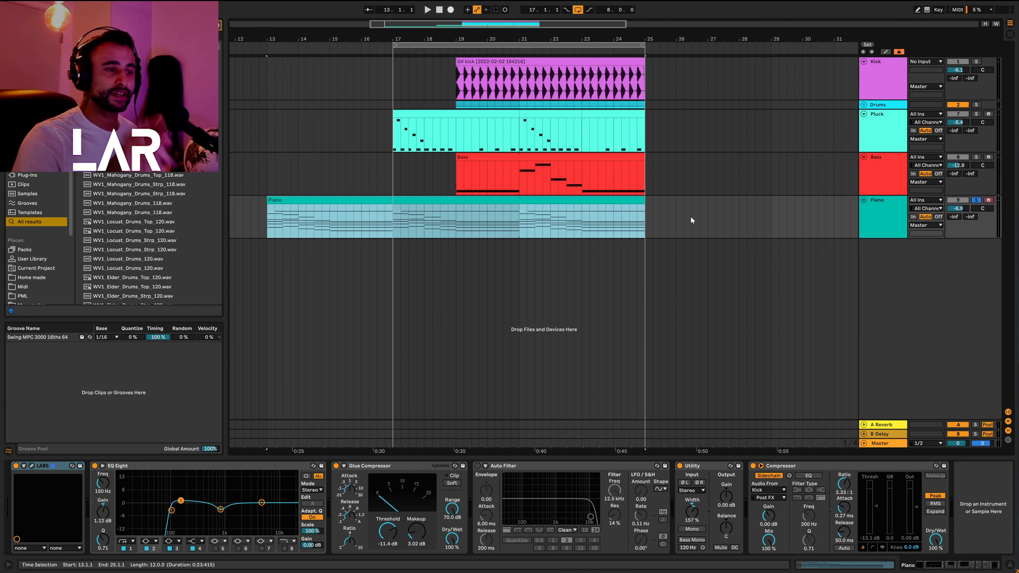
Open the Piano clip's MIDI notes and examine its chord progression from the lowest to the highest notes.
{"action": "double_click", "coordinate": [405, 208]}
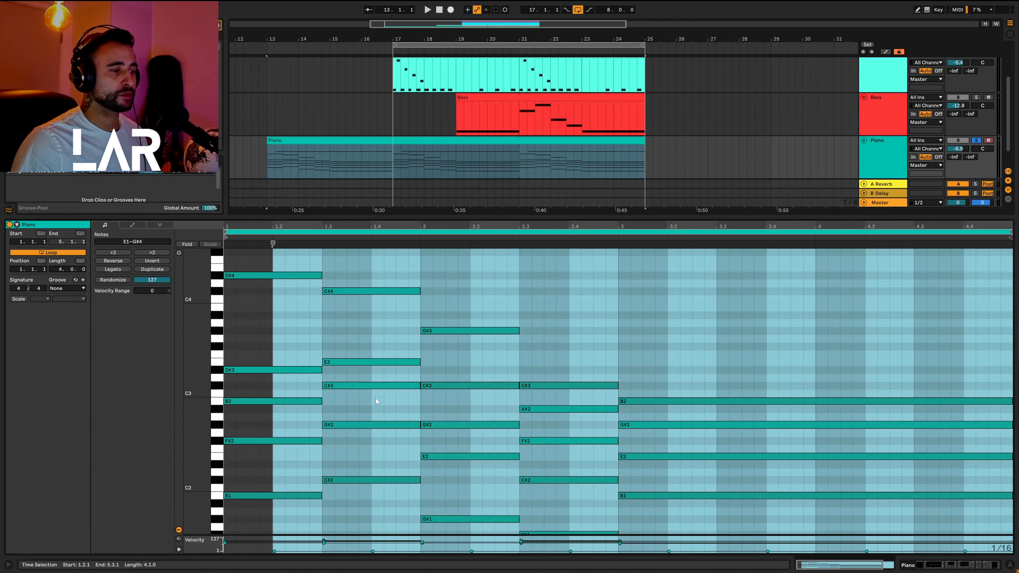
{"action": "scroll", "coordinate": [365, 363], "scroll_direction": "down", "scroll_amount": 1}
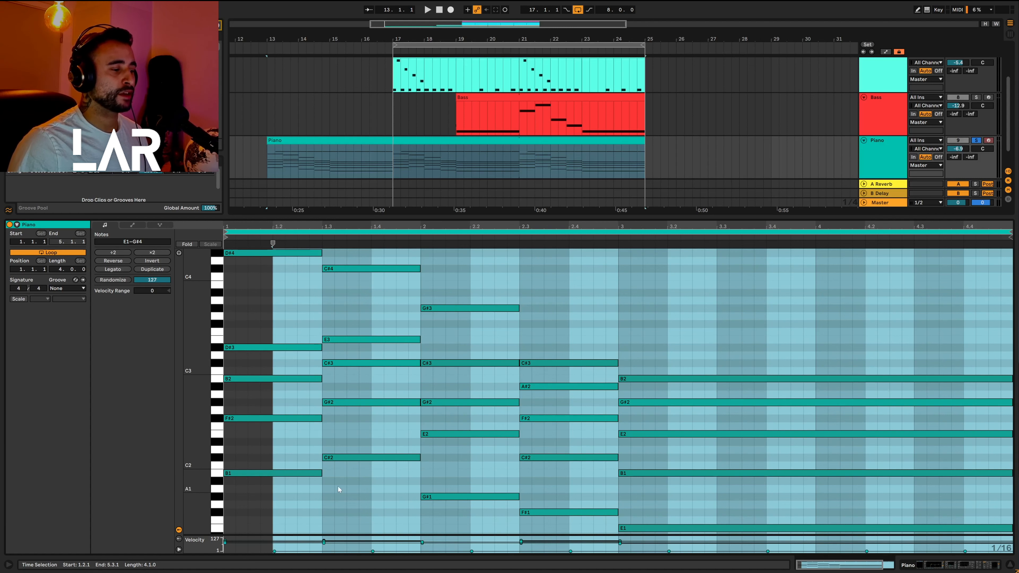
{"action": "scroll", "coordinate": [321, 412], "scroll_direction": "up", "scroll_amount": 1}
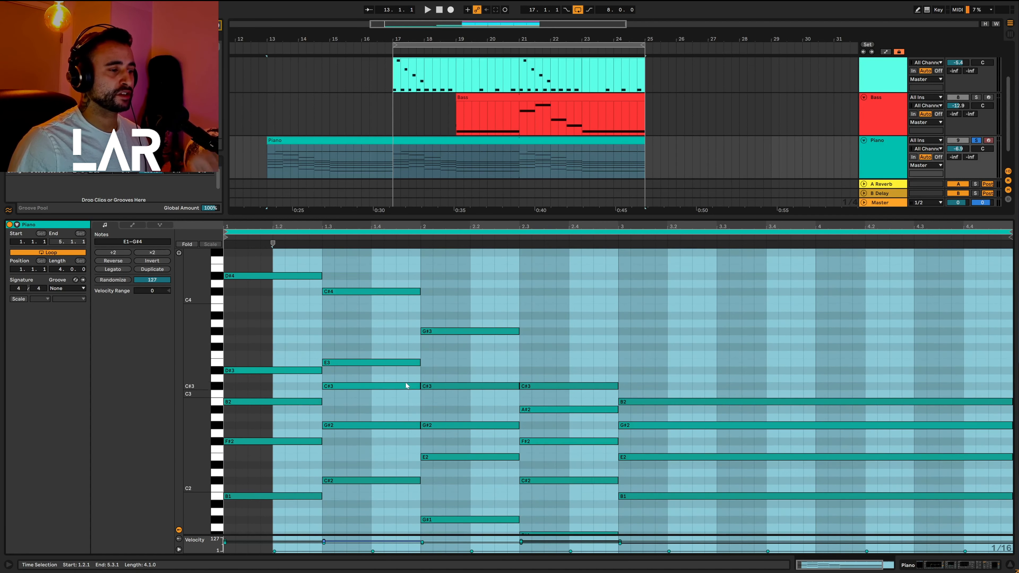
{"action": "scroll", "coordinate": [406, 386], "scroll_direction": "up", "scroll_amount": 1}
{"action": "scroll", "coordinate": [412, 358], "scroll_direction": "down", "scroll_amount": 2}
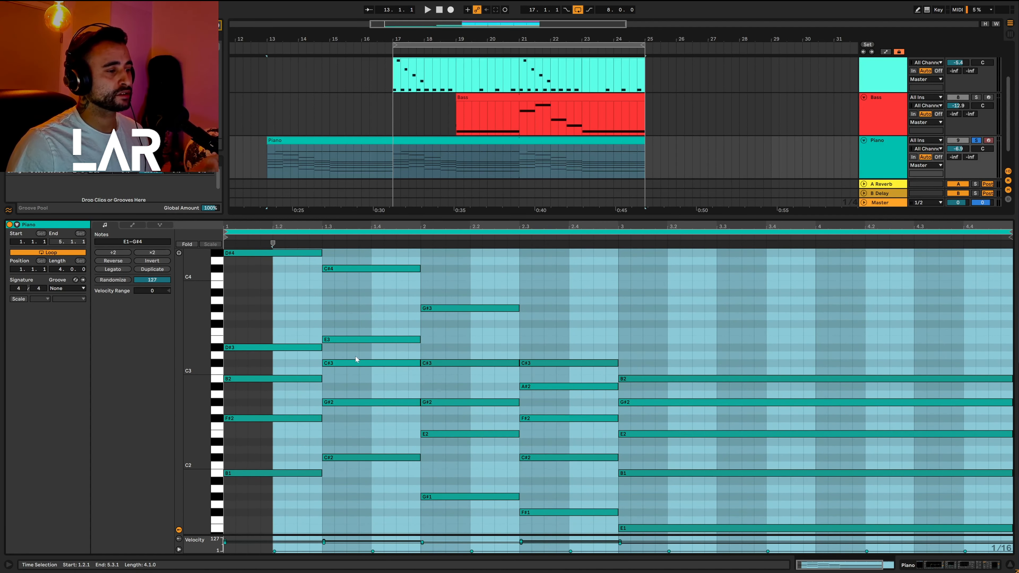
{"action": "left_click", "coordinate": [513, 163]}
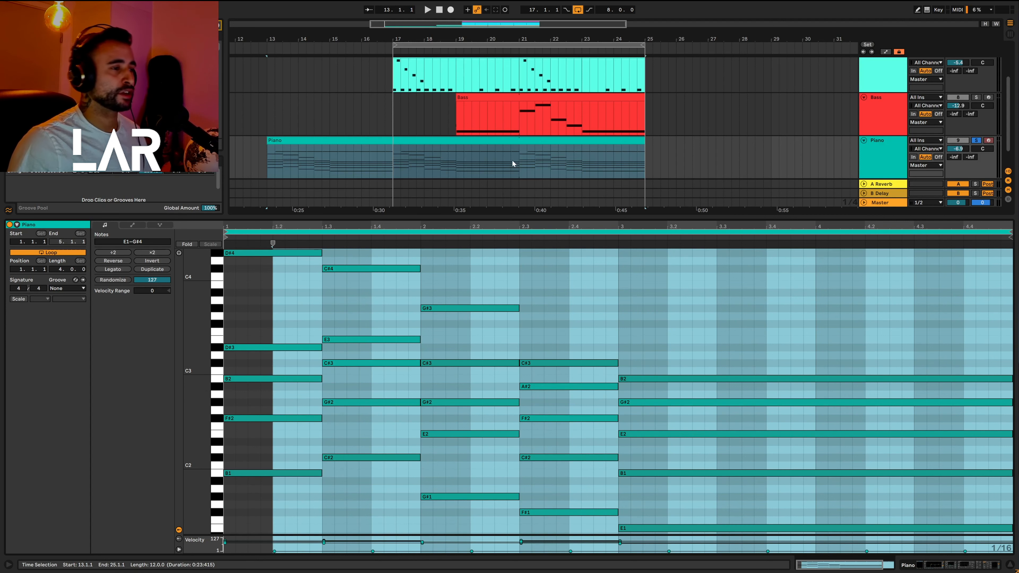
Play back the soloed Piano part from bar 13 to hear the chord progression, and stop it.
{"action": "left_click", "coordinate": [402, 157]}
{"action": "key", "text": "space"}
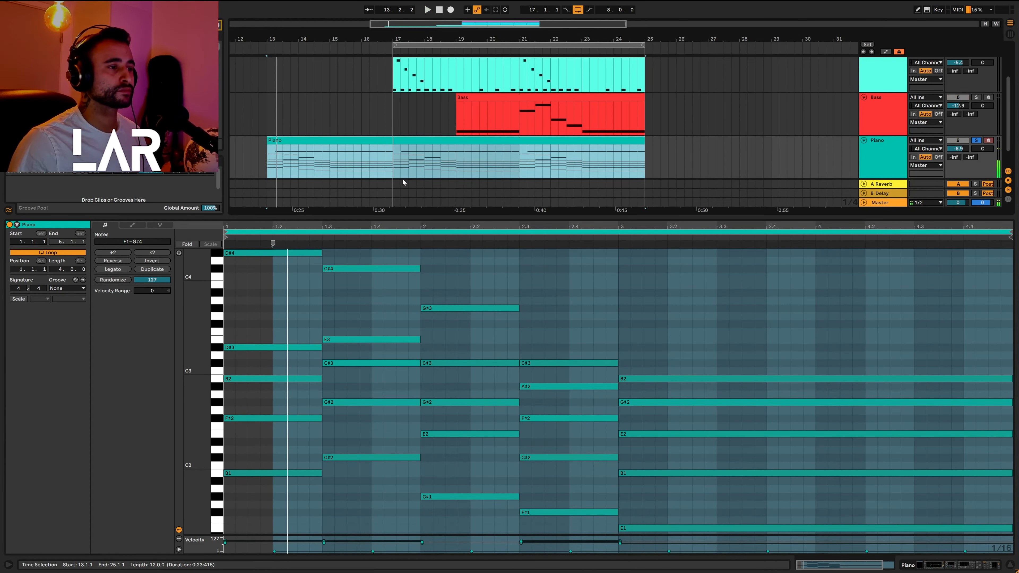
{"action": "key", "text": "space"}
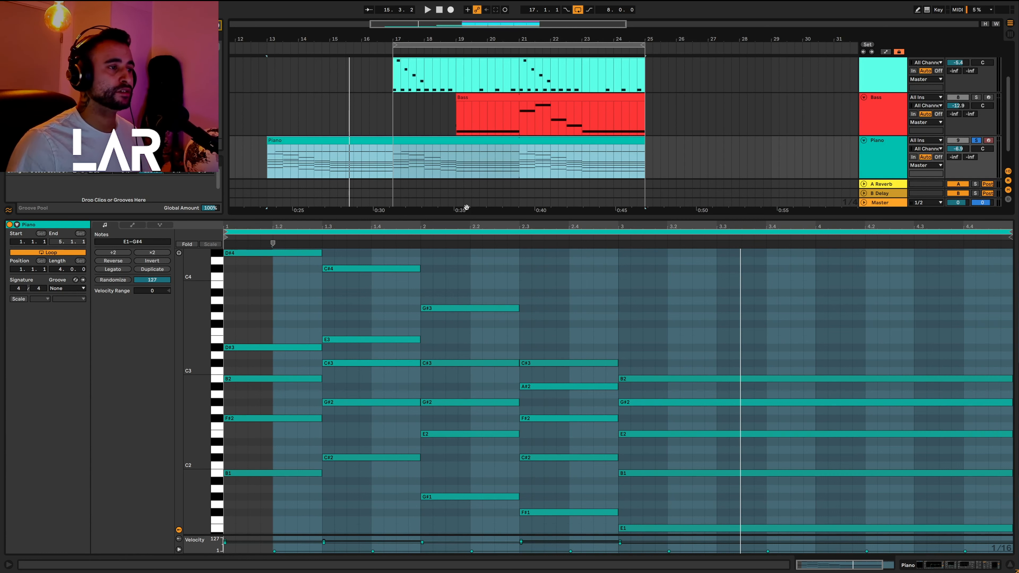
Examine the repeating G#4 notes above the Piano chords, and close the clip's note editor.
{"action": "left_click_drag", "start_coordinate": [330, 268], "coordinate": [327, 359]}
{"action": "left_click", "coordinate": [285, 321]}
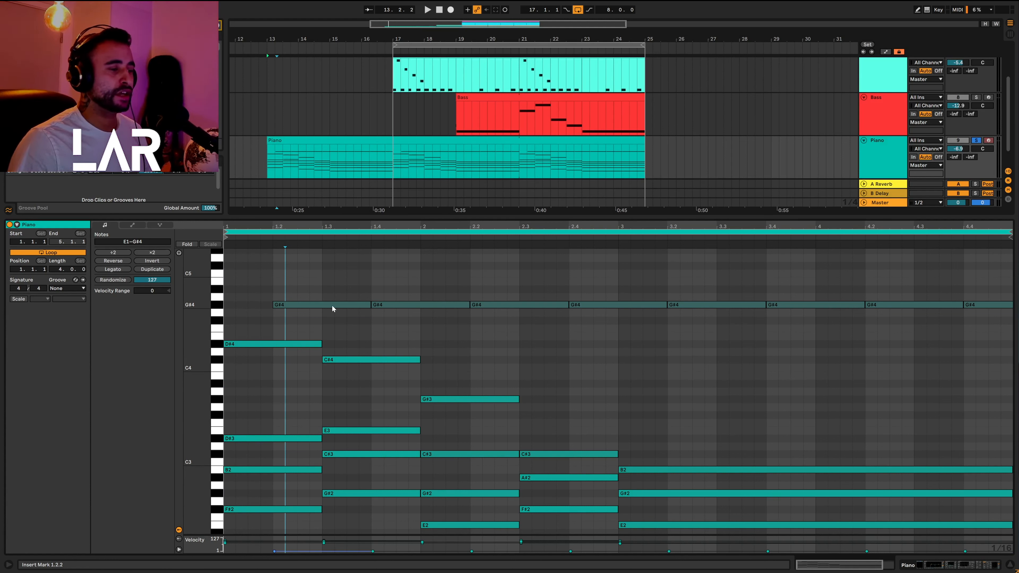
{"action": "left_click", "coordinate": [1010, 566]}
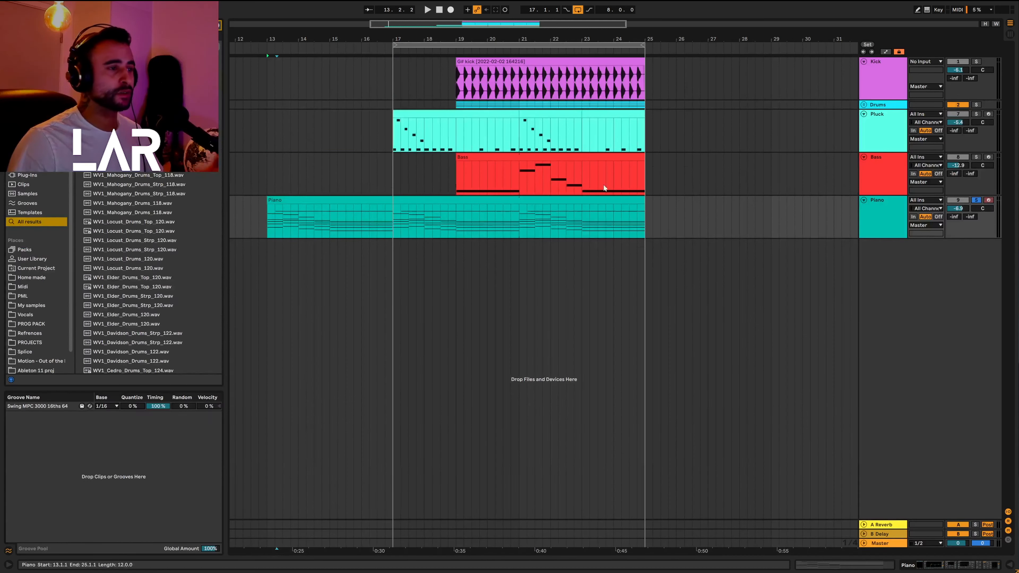
Examine the first Pluck clip's MIDI notes, close its note editor, and set the playback start to bar 17.
{"action": "double_click", "coordinate": [427, 119]}
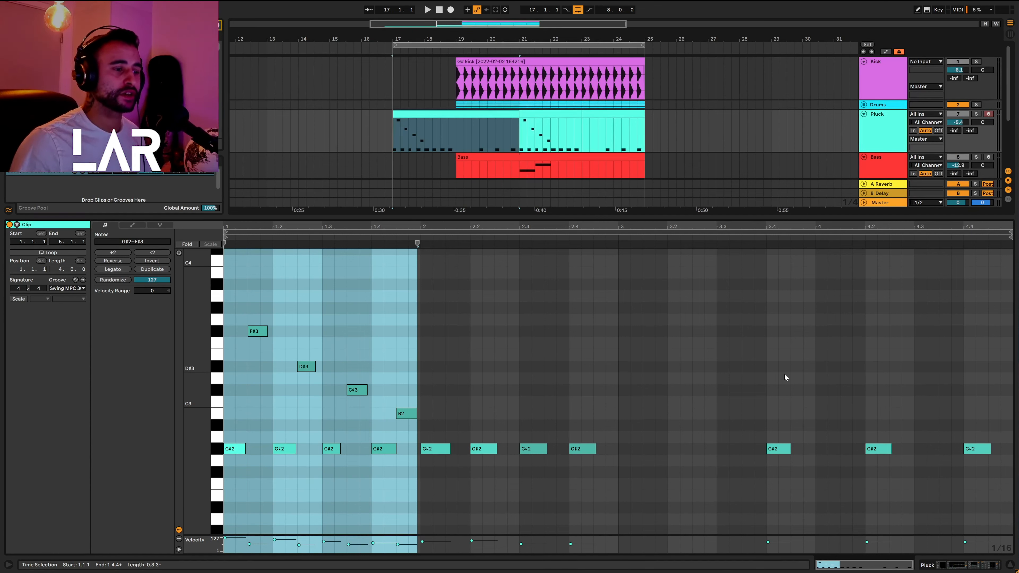
{"action": "left_click", "coordinate": [1009, 565]}
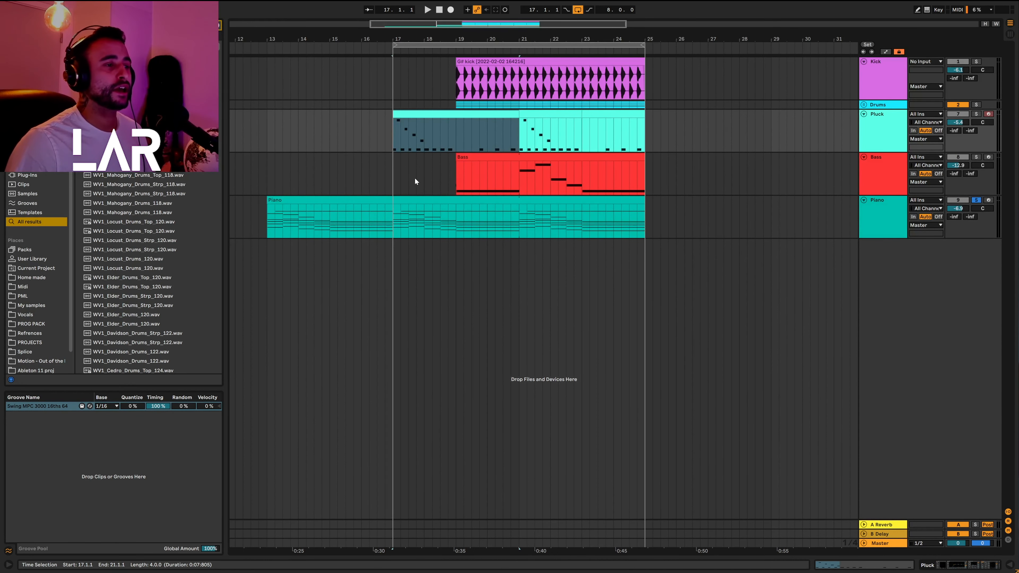
{"action": "left_click", "coordinate": [395, 189]}
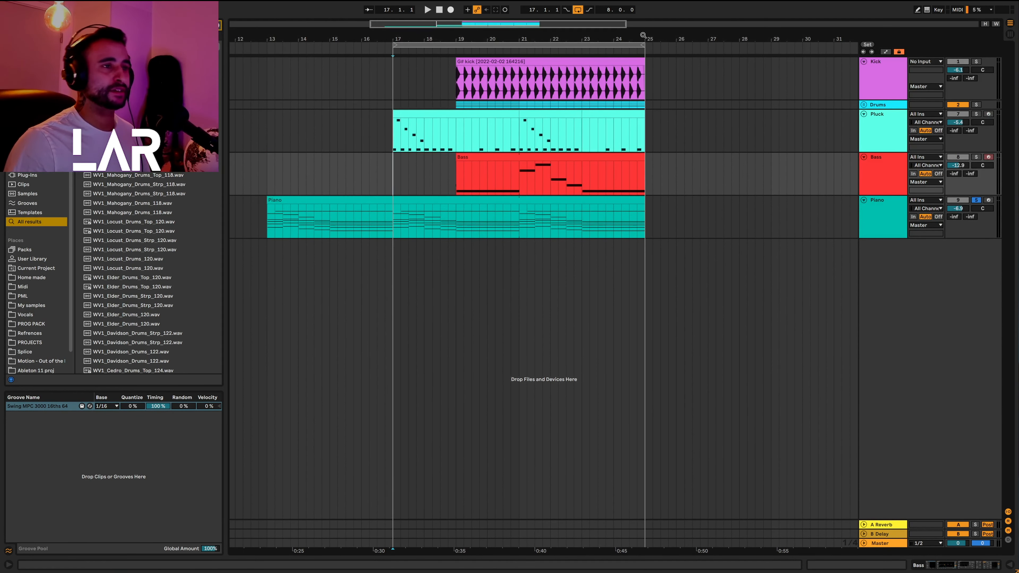
{"action": "left_click_drag", "start_coordinate": [634, 36], "coordinate": [486, 37]}
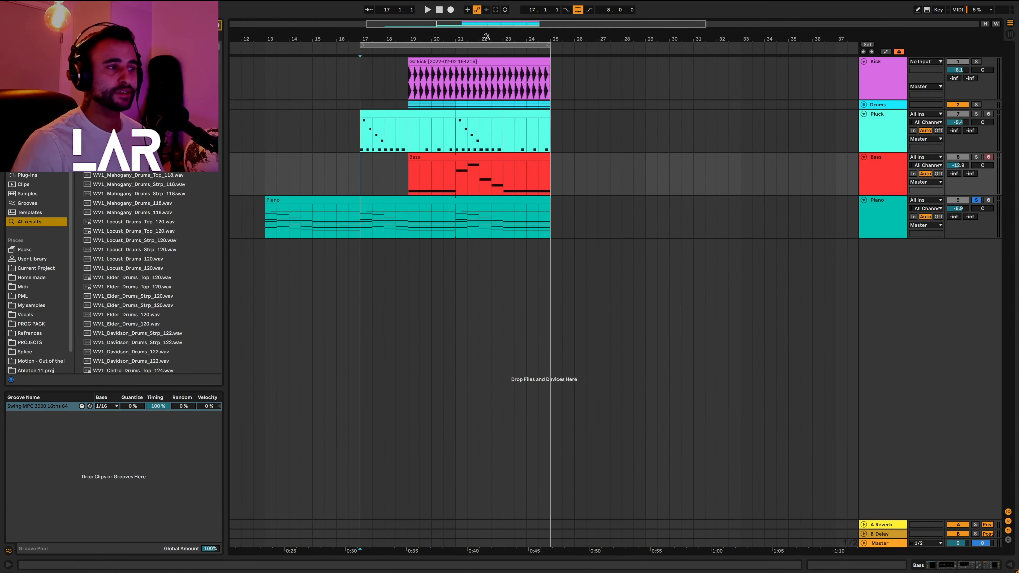